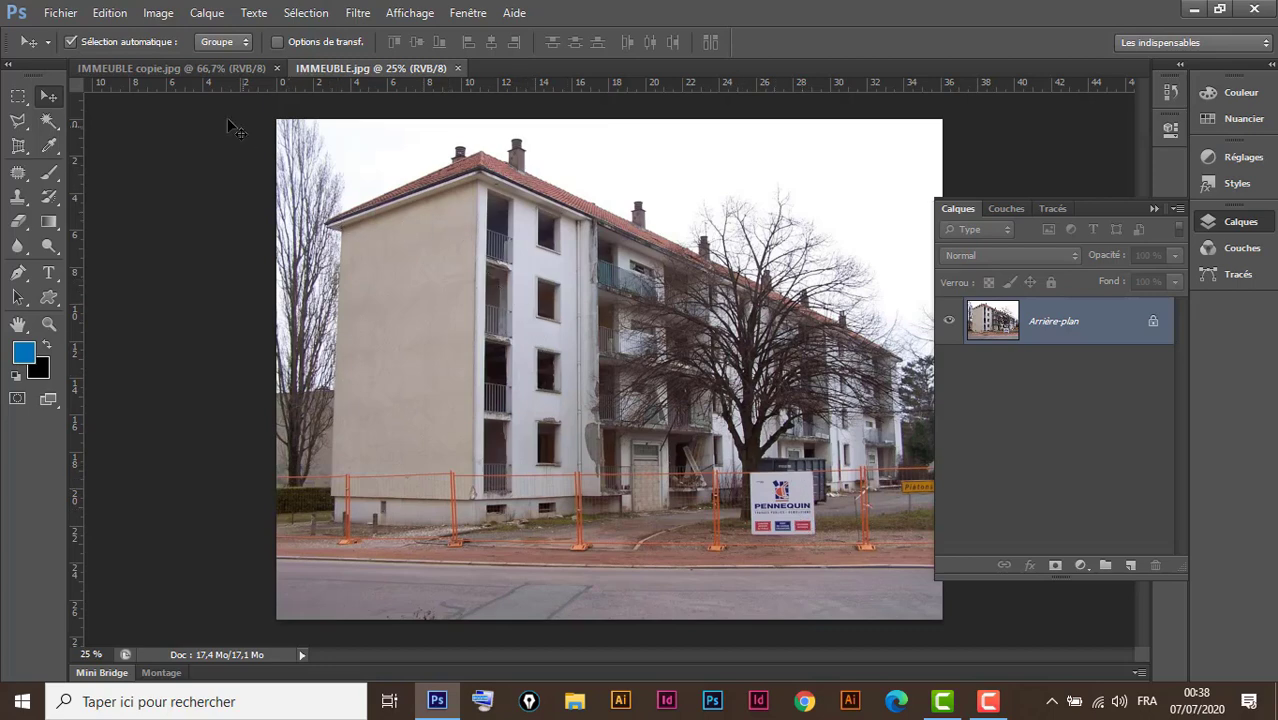
Compare with the finished copy, then unlock IMMEUBLE.jpg's background as Calque 0
click(211, 66)
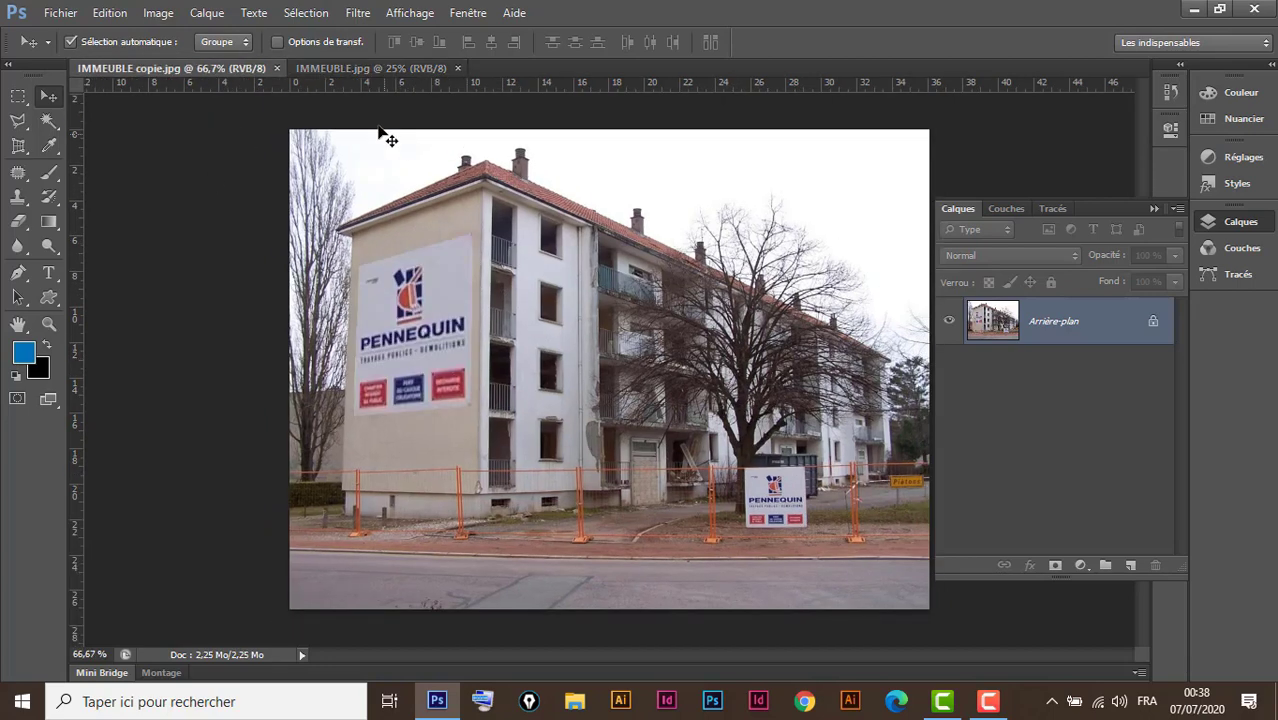
click(404, 67)
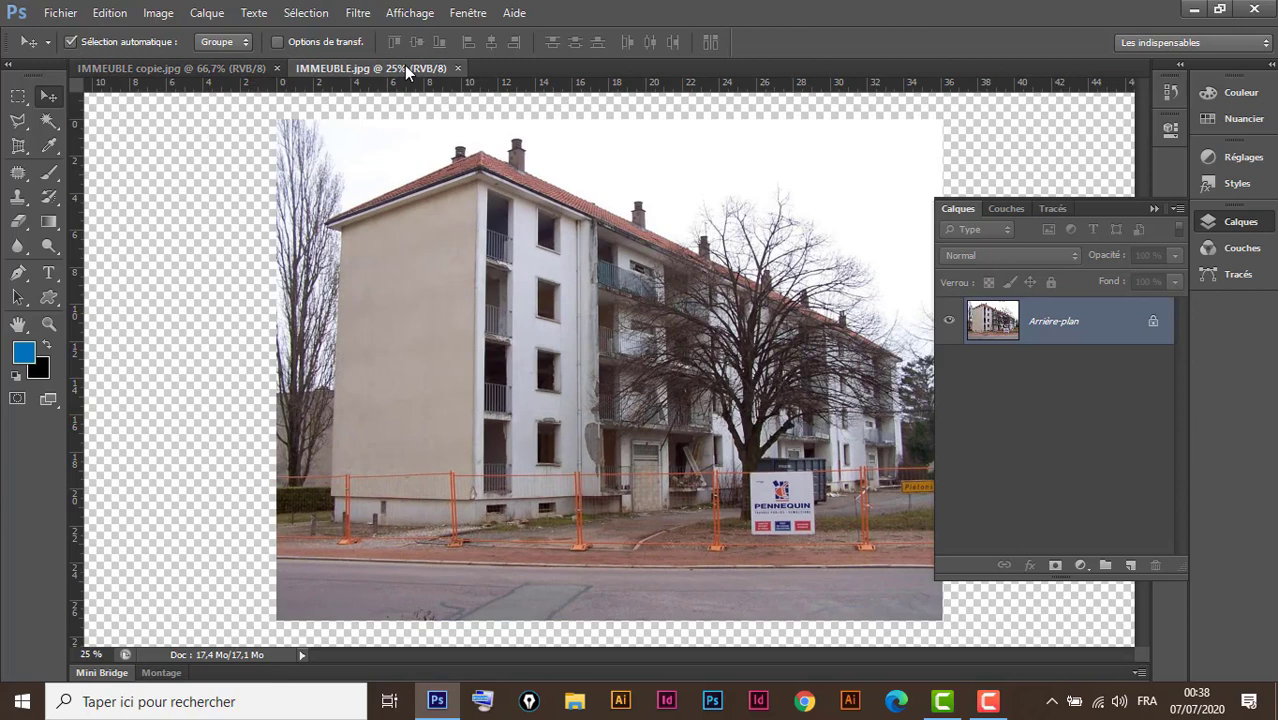
double_click(1113, 325)
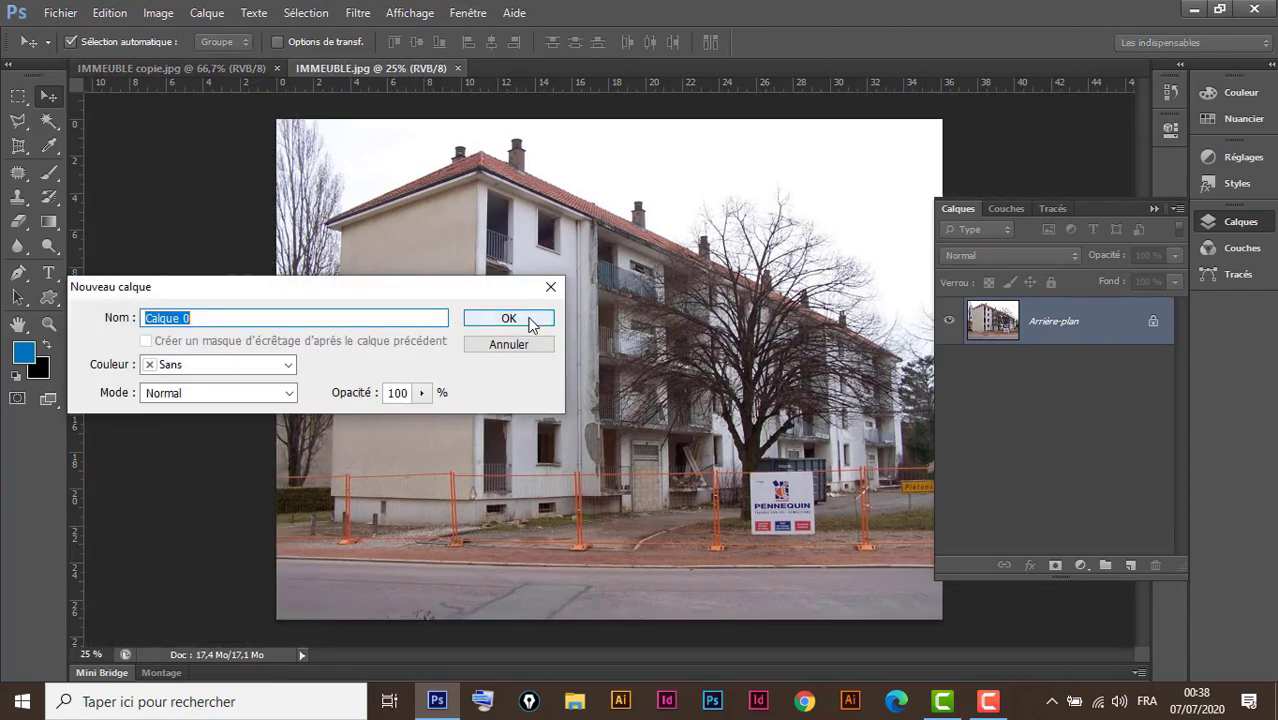
click(531, 320)
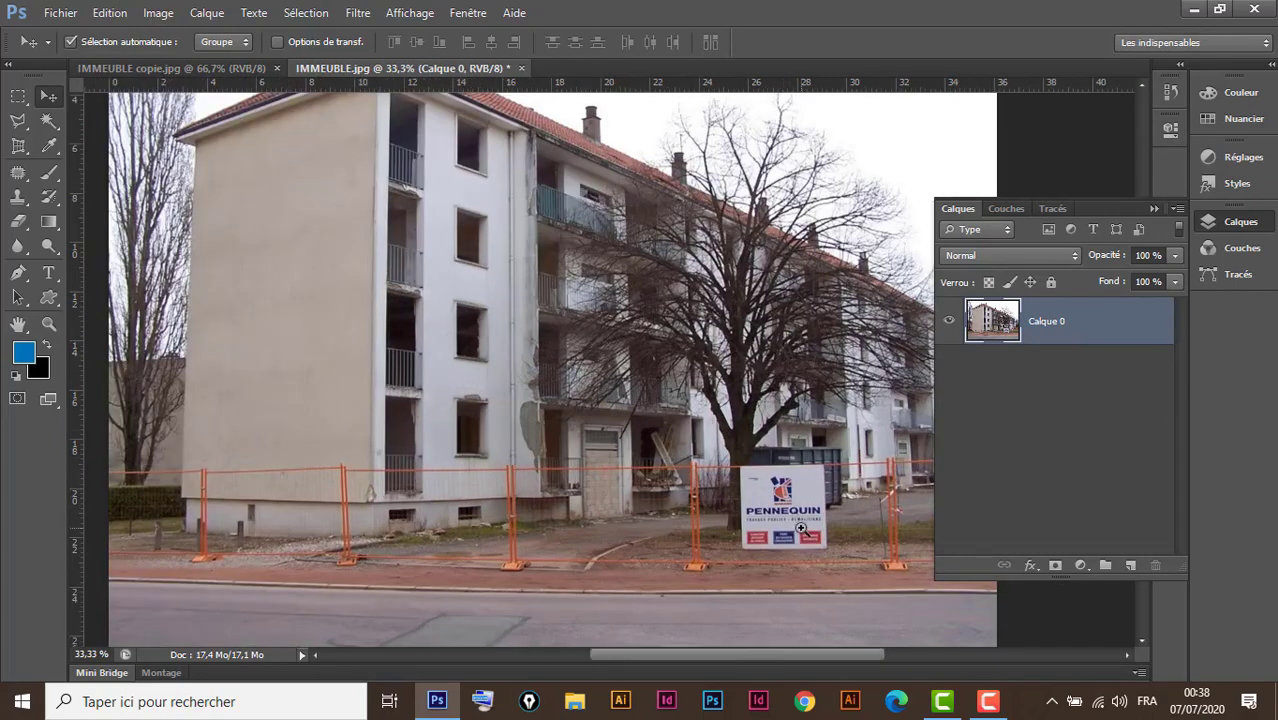
Copy the PENNEQUIN sign by the fence and add an empty Calque 1 above
scroll(800, 530, up, 2)
click(19, 98)
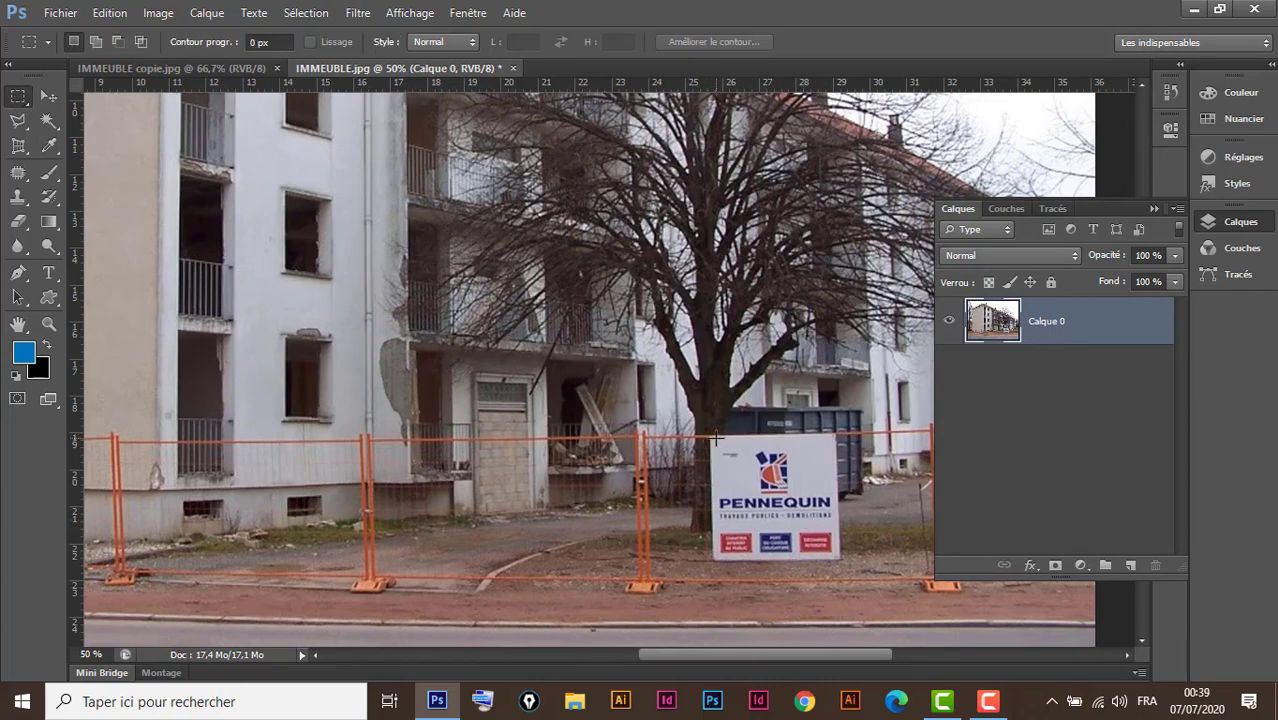
drag(719, 454, 837, 559)
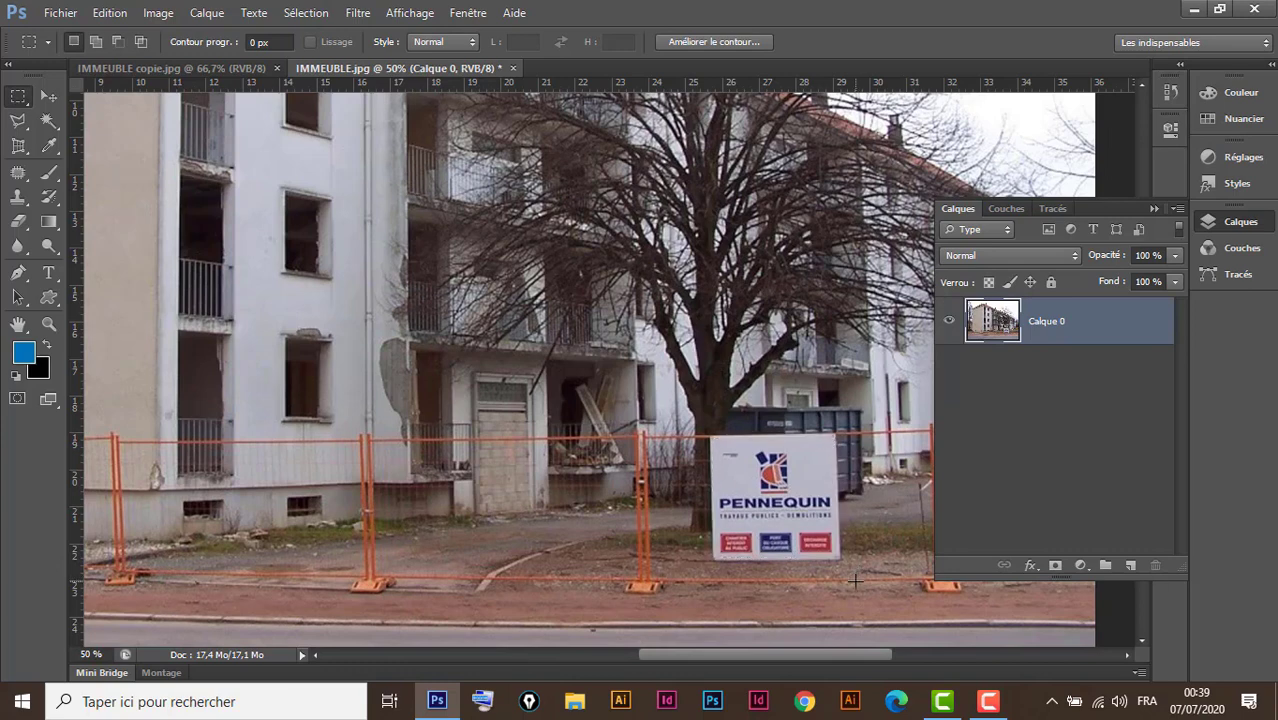
click(856, 580)
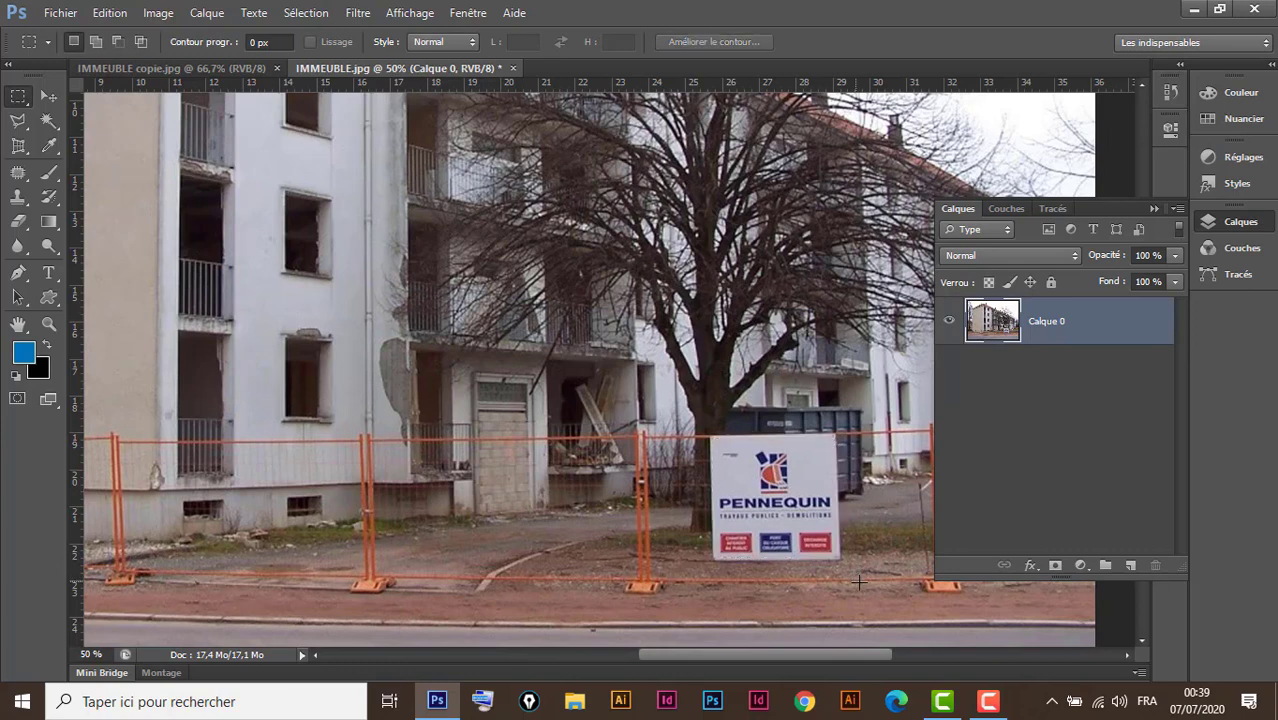
click(1130, 566)
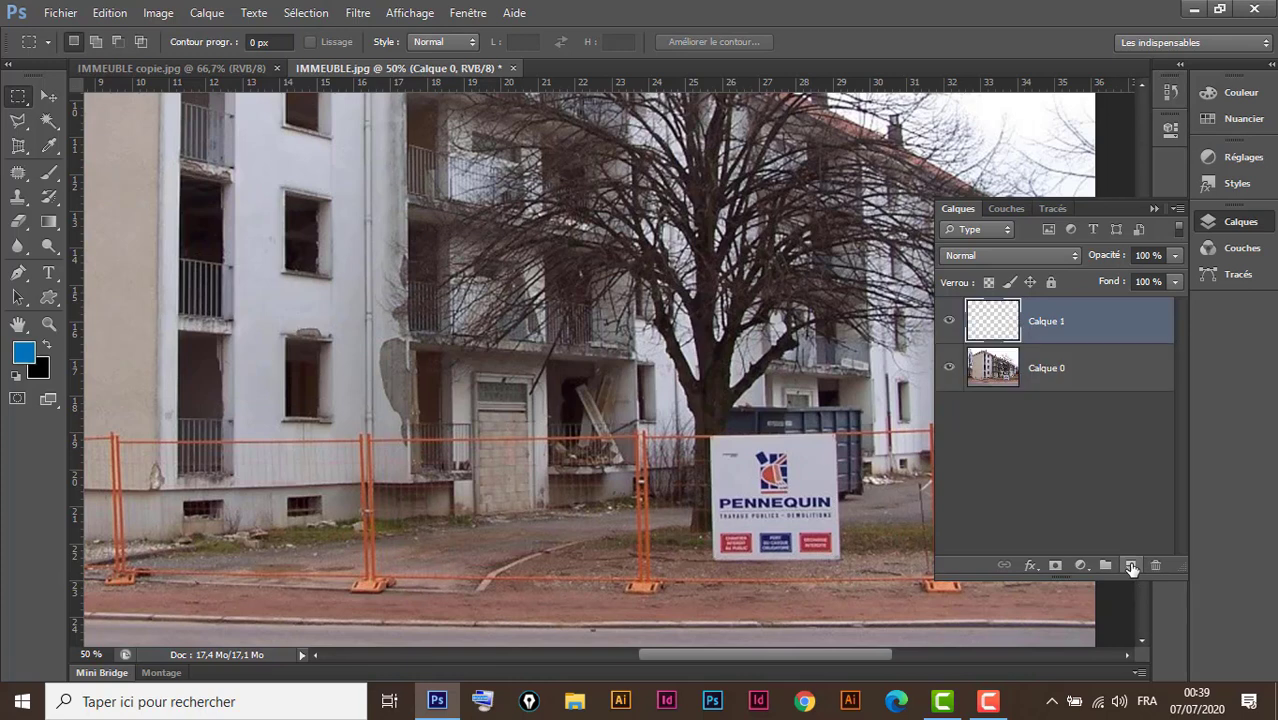
In Point de fuite, draw a four-corner perspective plane over the building's left side wall
click(358, 13)
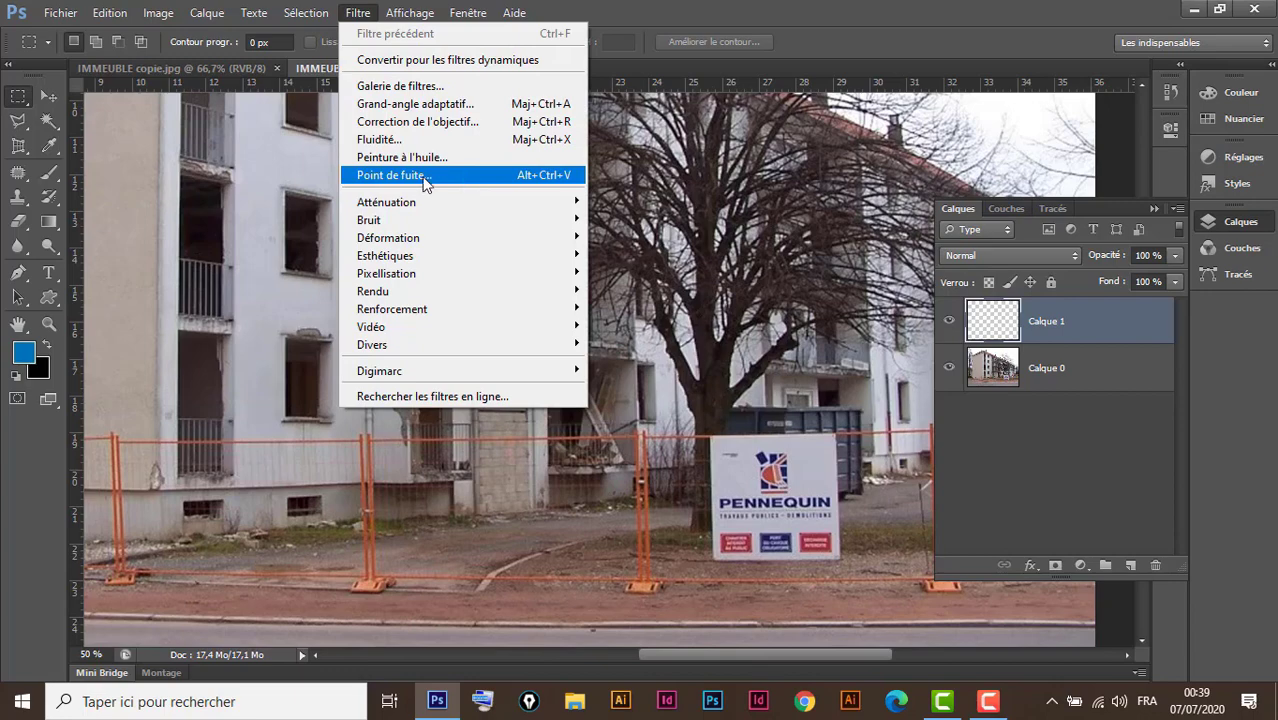
click(459, 176)
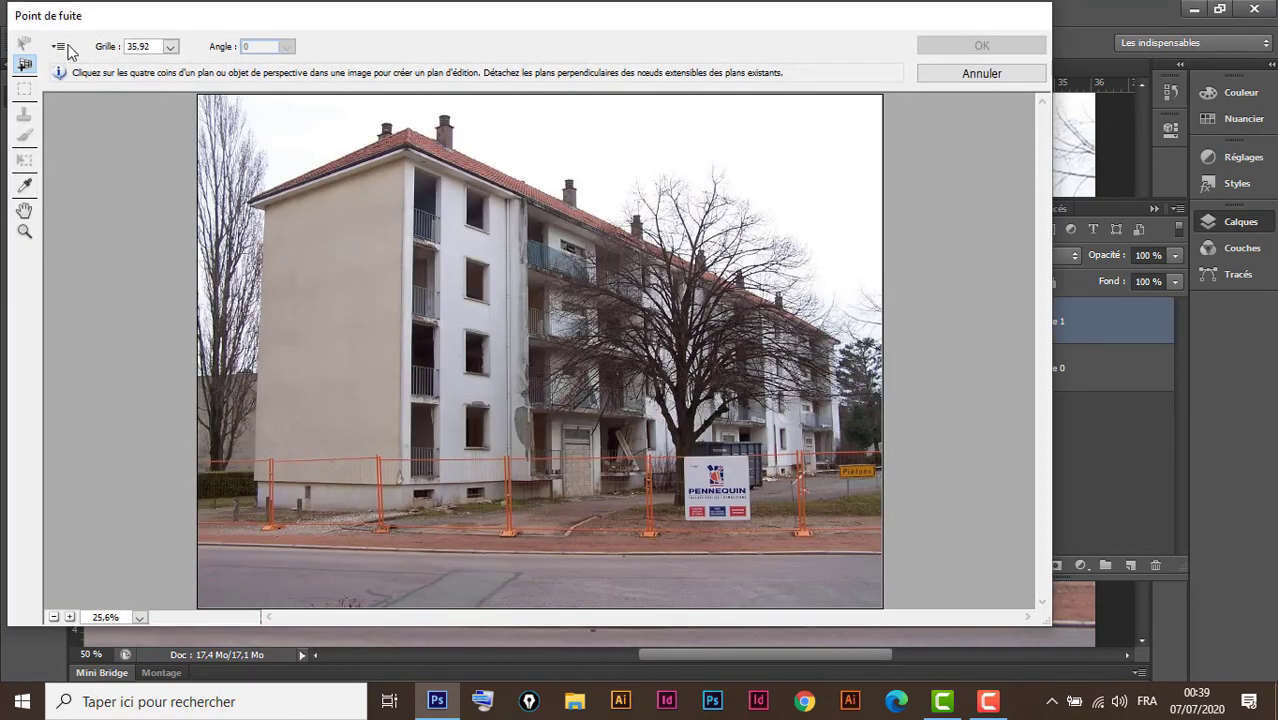
click(403, 157)
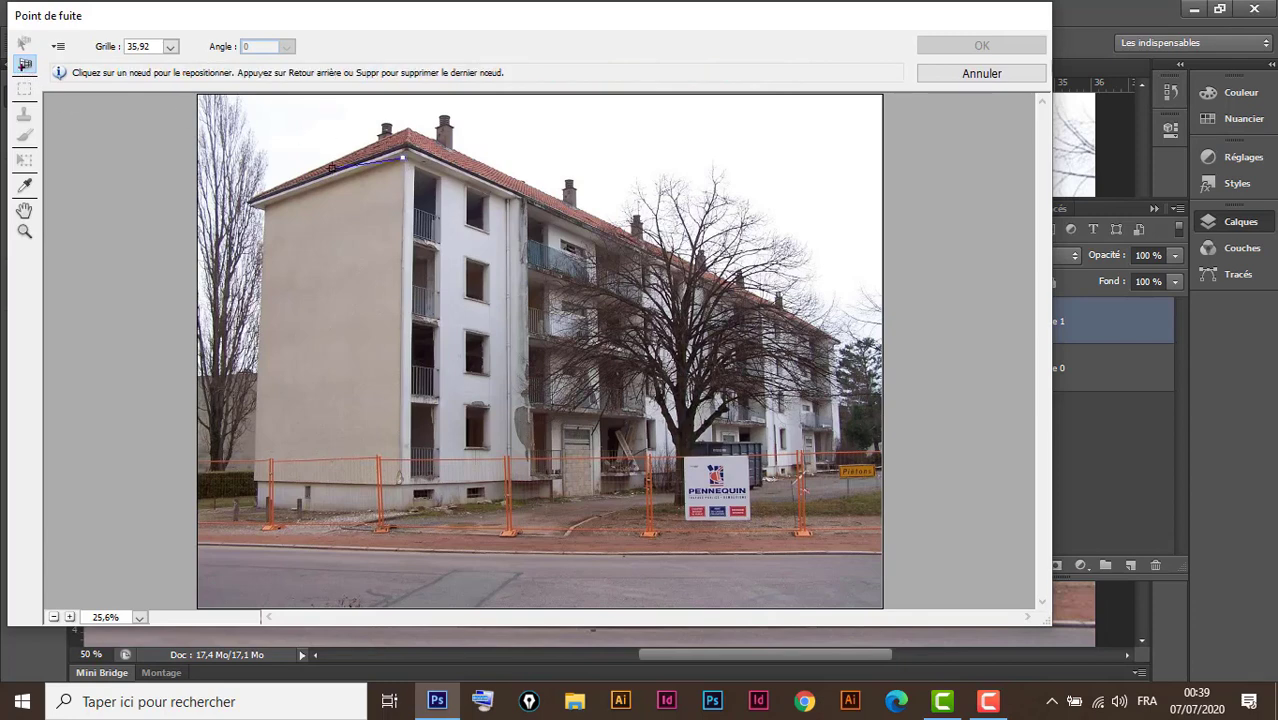
click(265, 207)
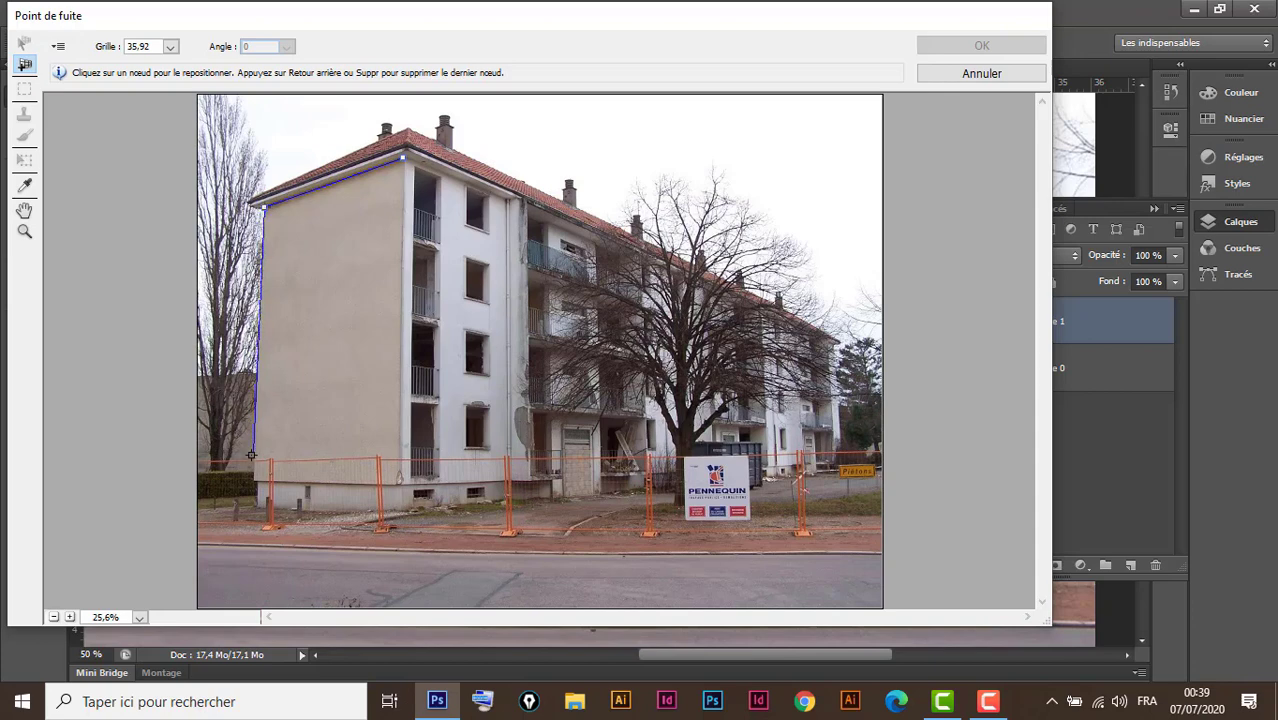
click(256, 460)
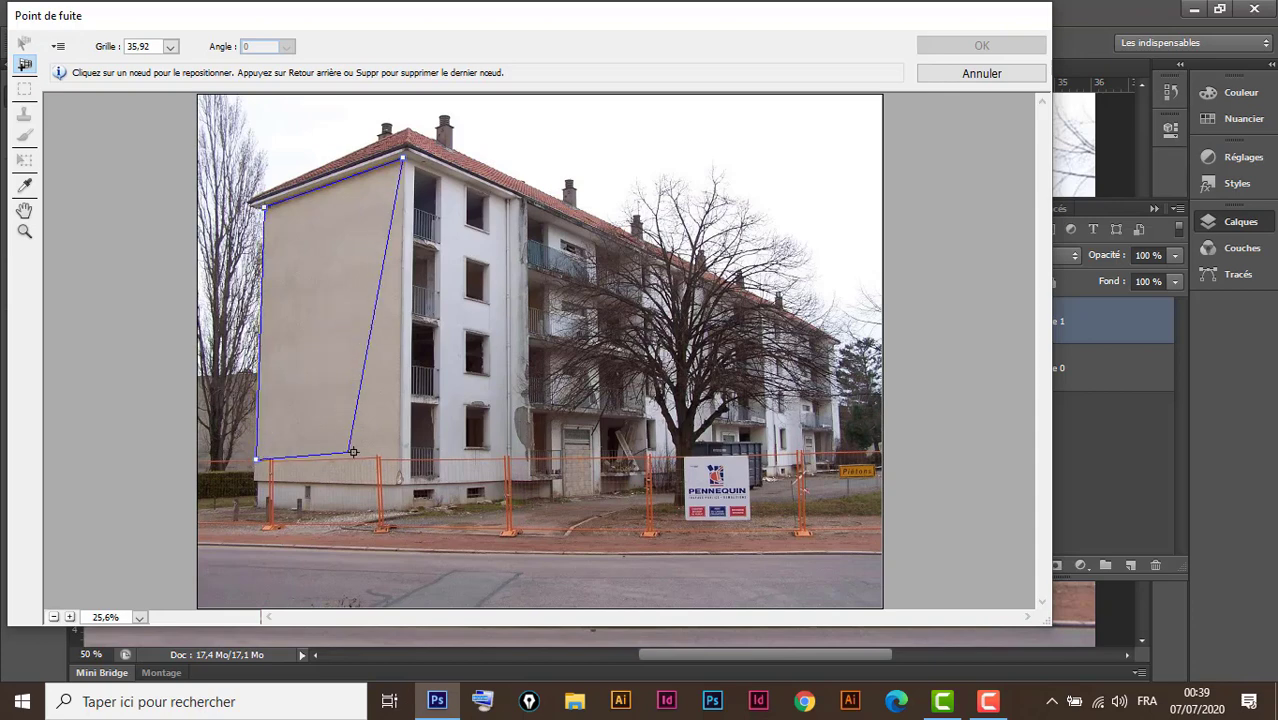
click(399, 459)
click(399, 459)
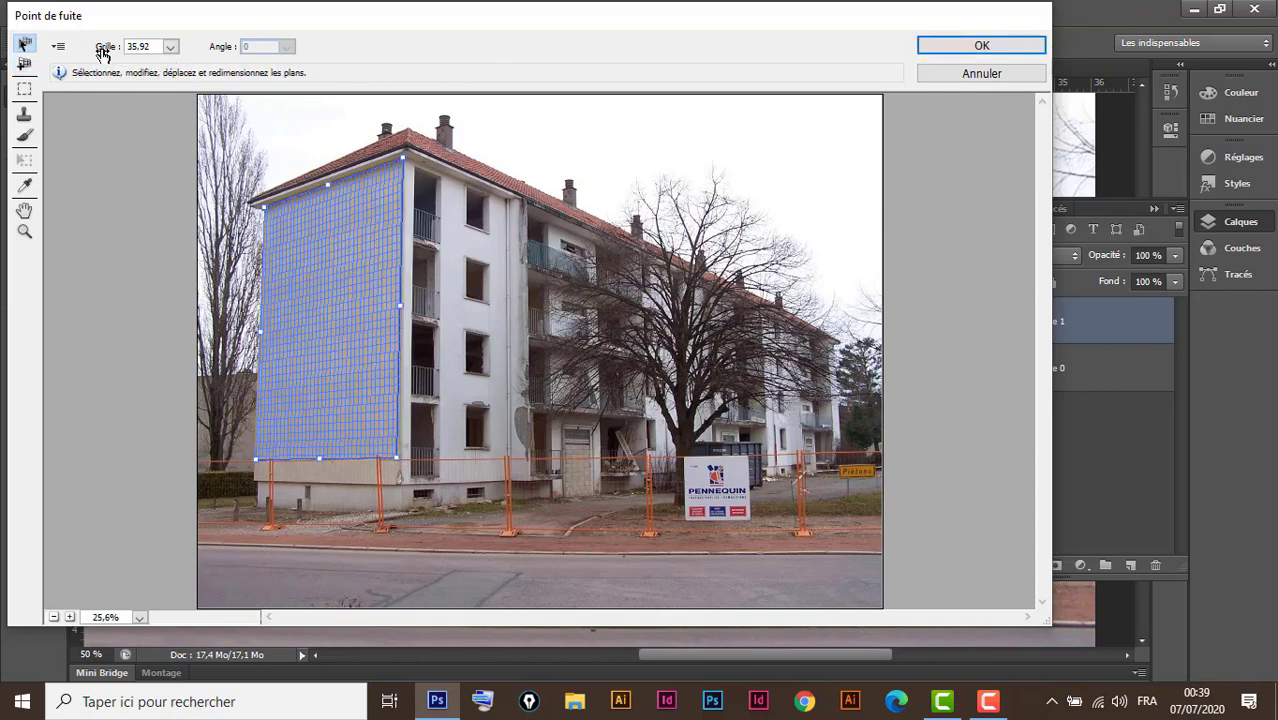
Set Grille to 53.92, paste the sign, enlarge it on the left wall, and apply
drag(102, 54, 118, 51)
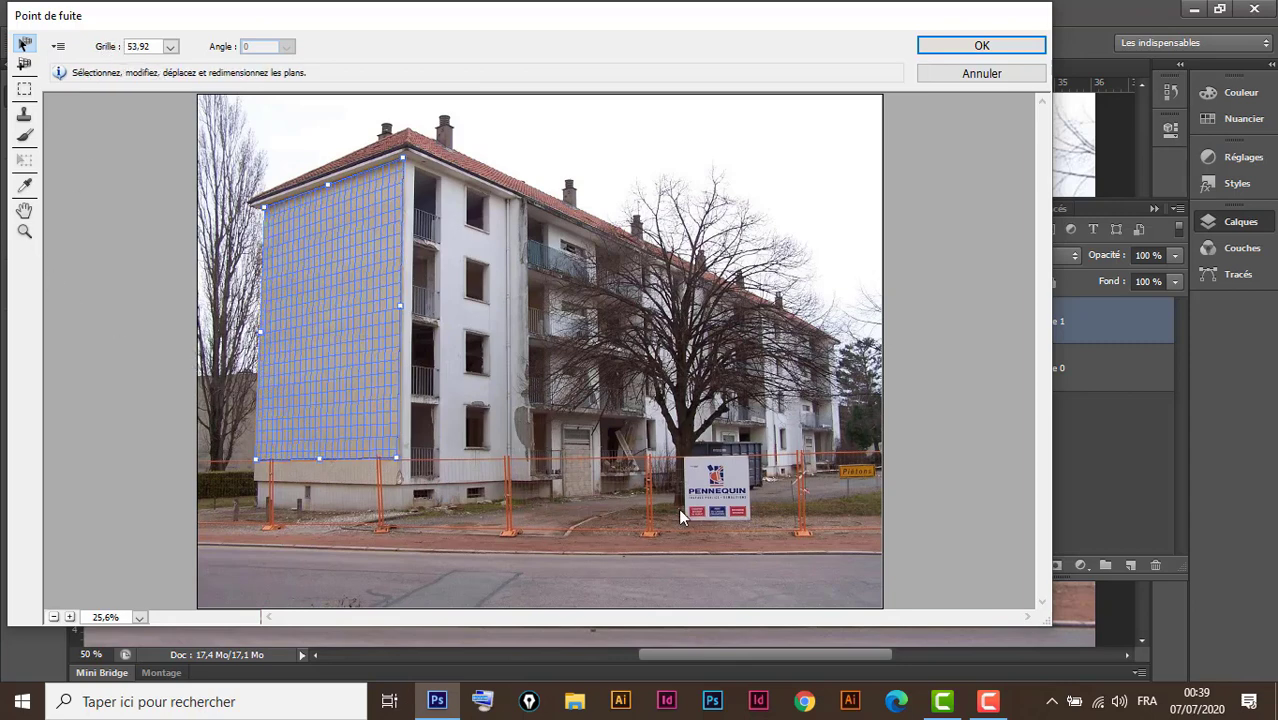
key(alt)
key(ctrl+v)
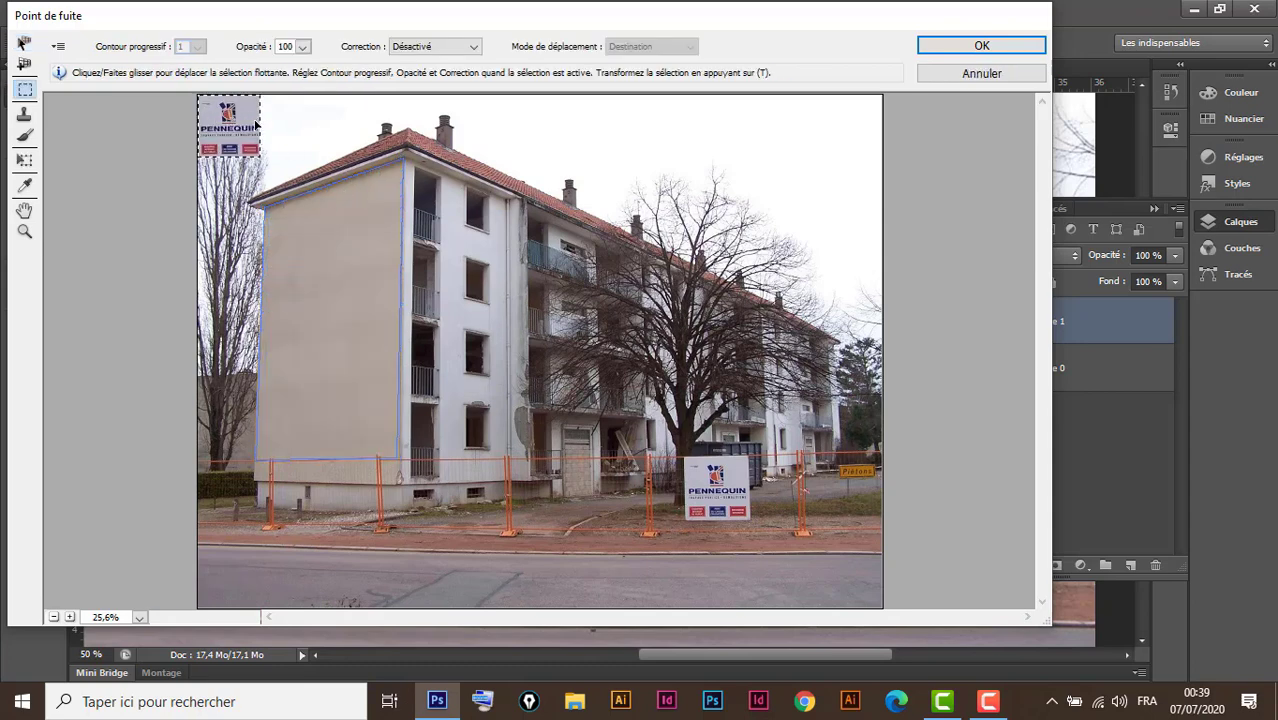
key(t)
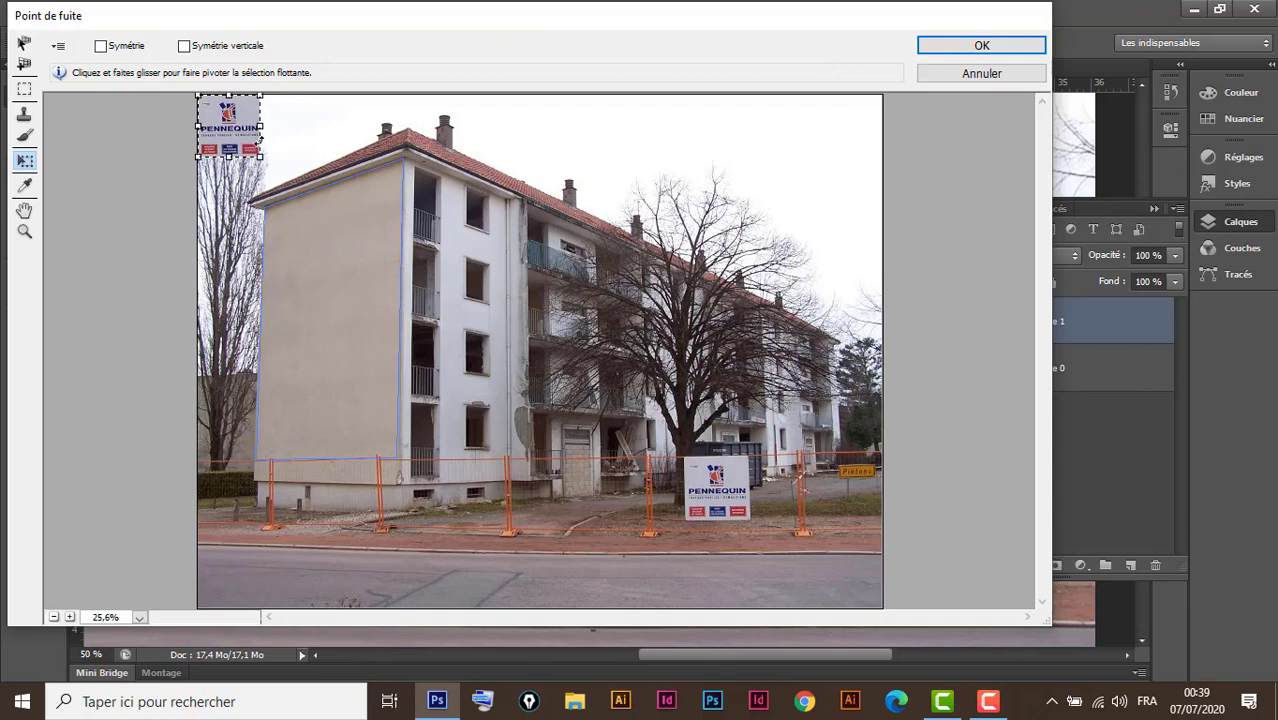
mouse_move(245, 124)
mouse_down()
mouse_move(543, 229)
mouse_move(407, 214)
mouse_up()
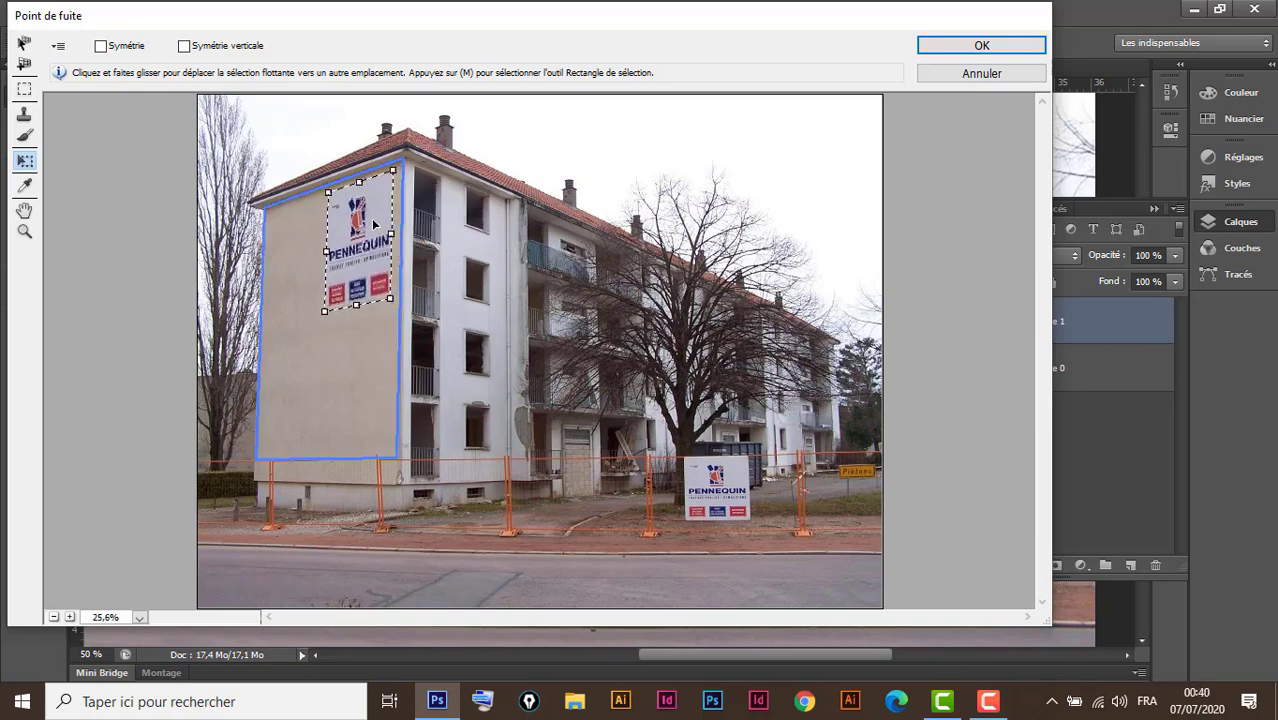
drag(407, 214, 325, 258)
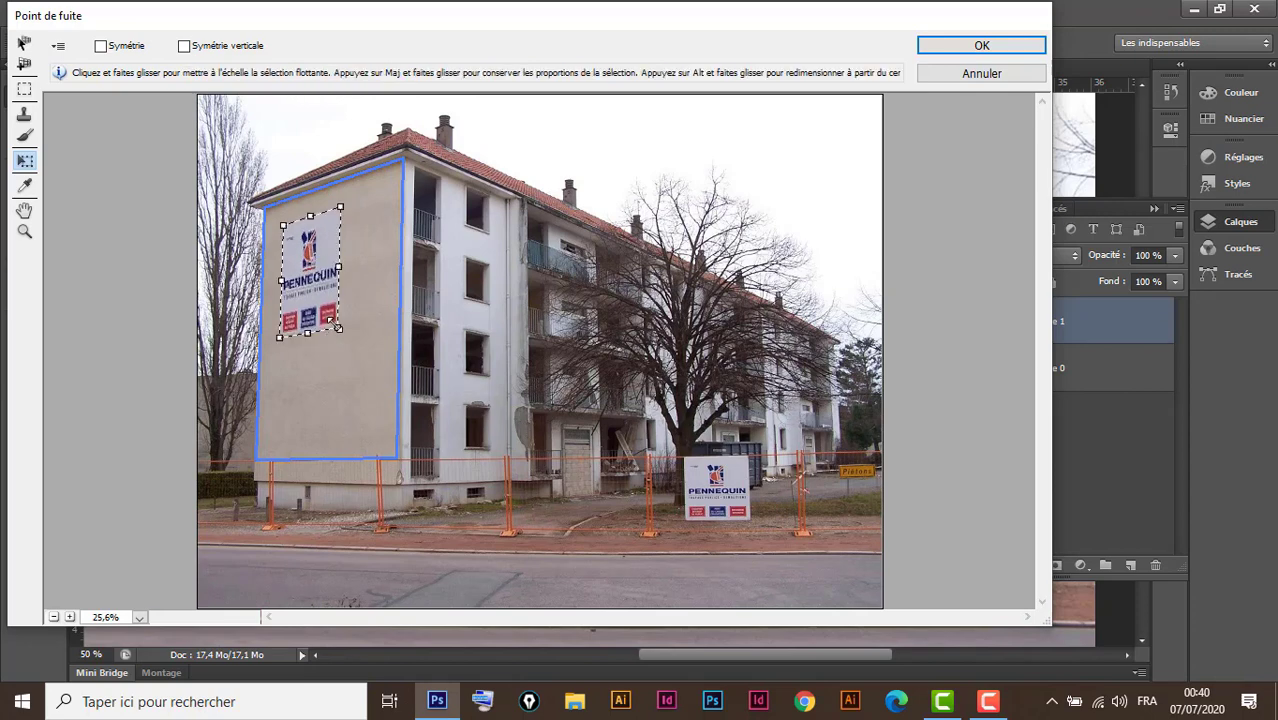
drag(338, 329, 368, 383)
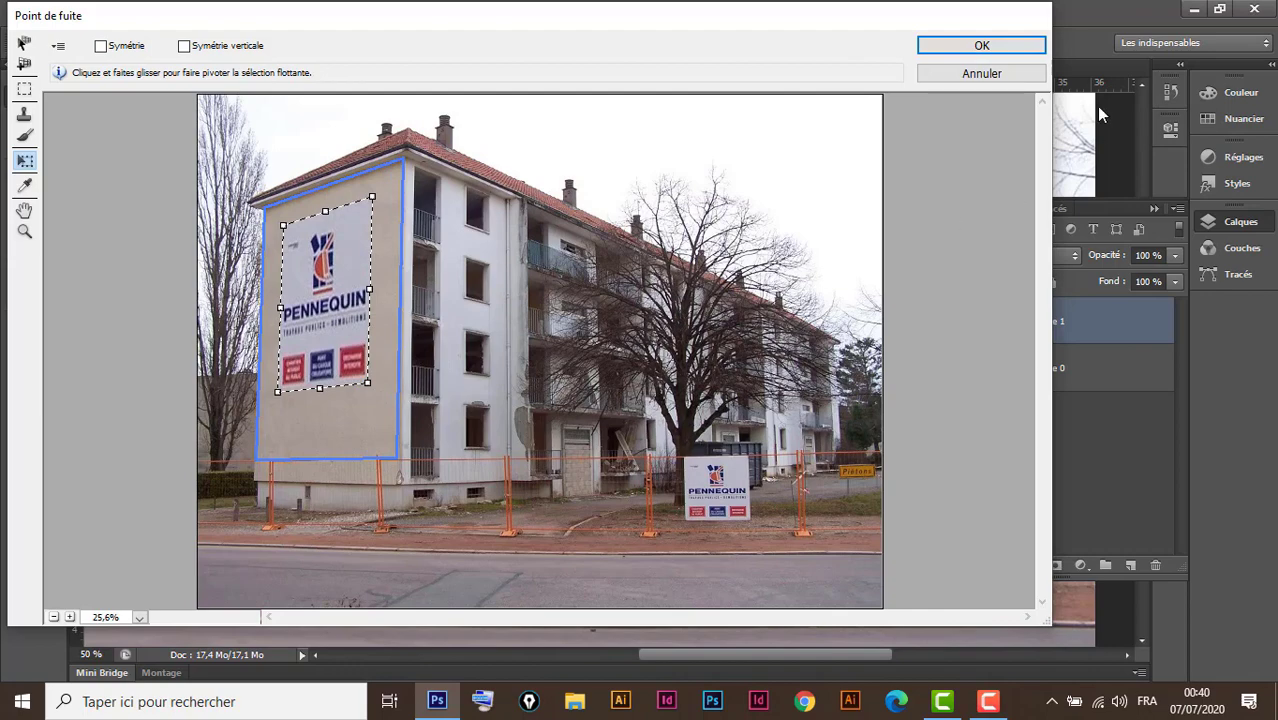
click(983, 48)
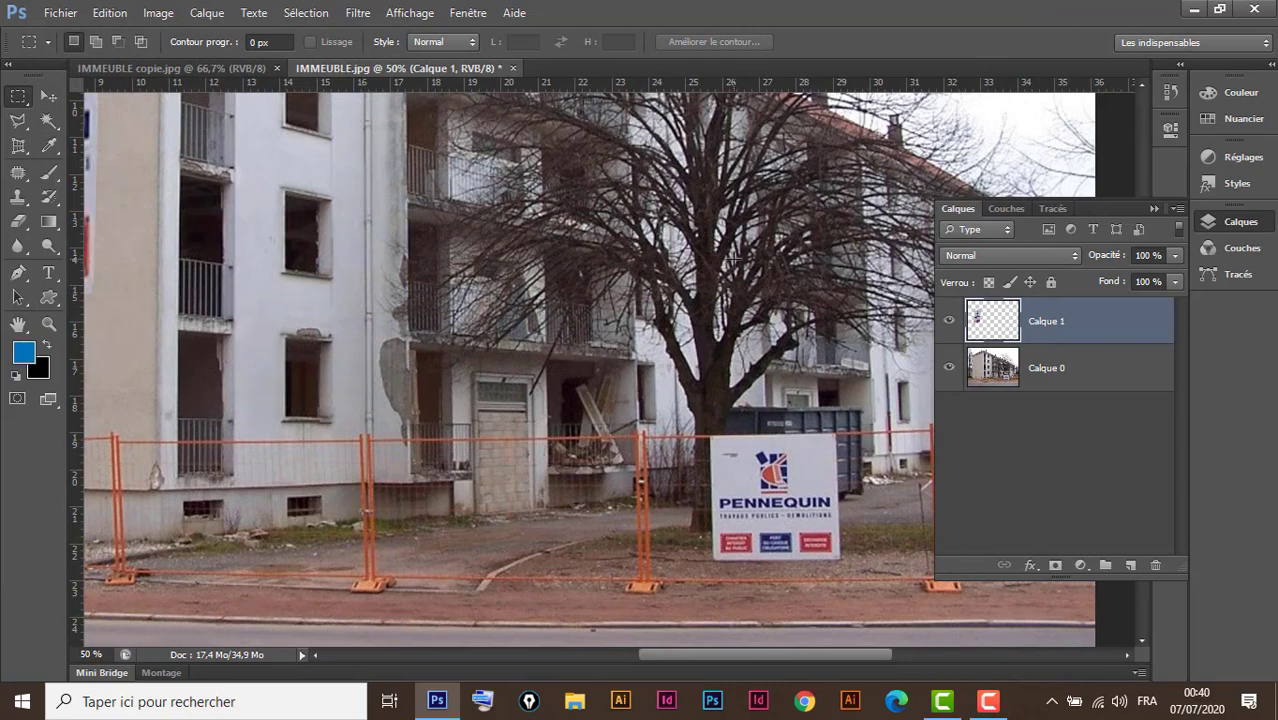
Zoom out and toggle Calque 1's visibility to compare the wall with and without the sign
key(ctrl+minus)
key(ctrl+minus)
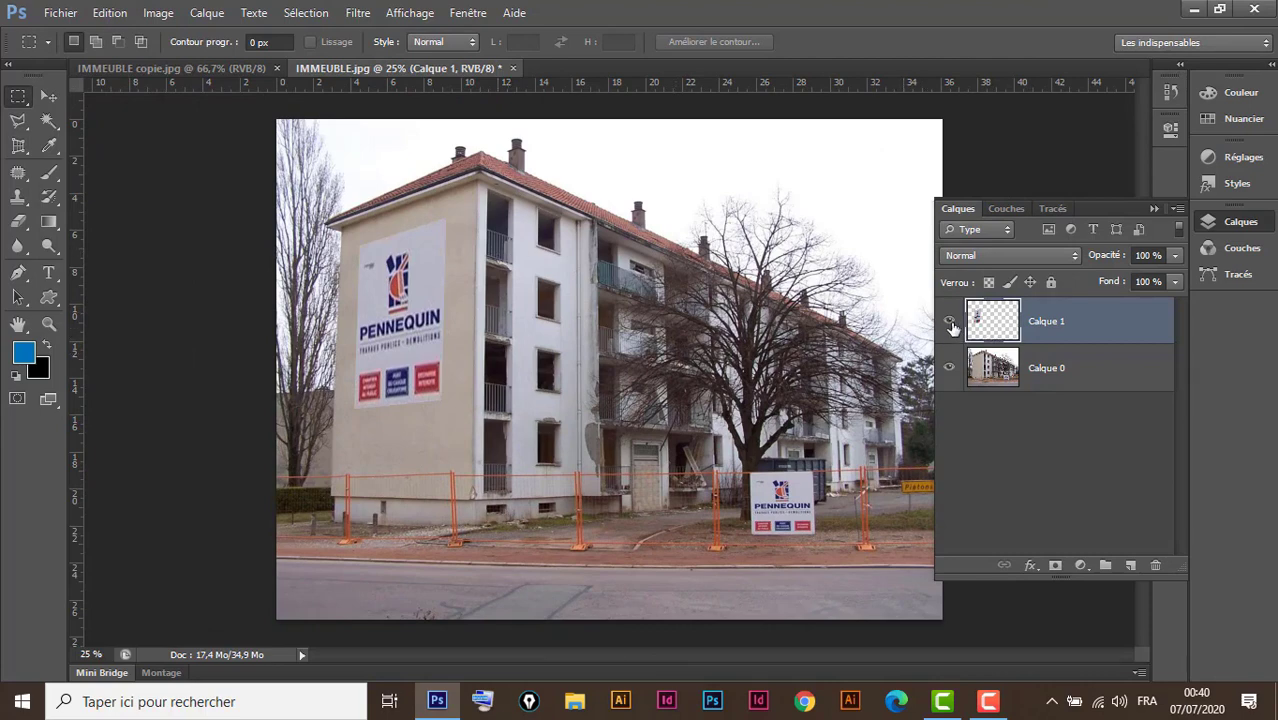
click(949, 321)
click(949, 321)
scroll(422, 326, up, 1)
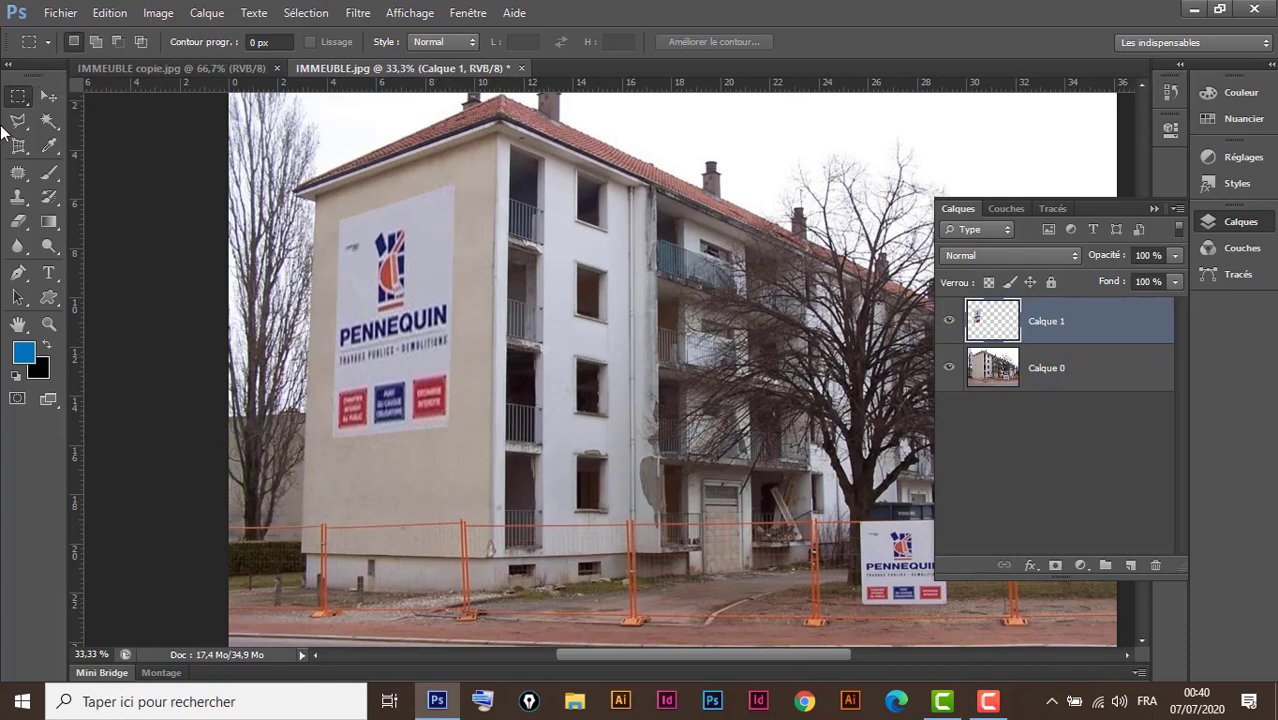
click(48, 96)
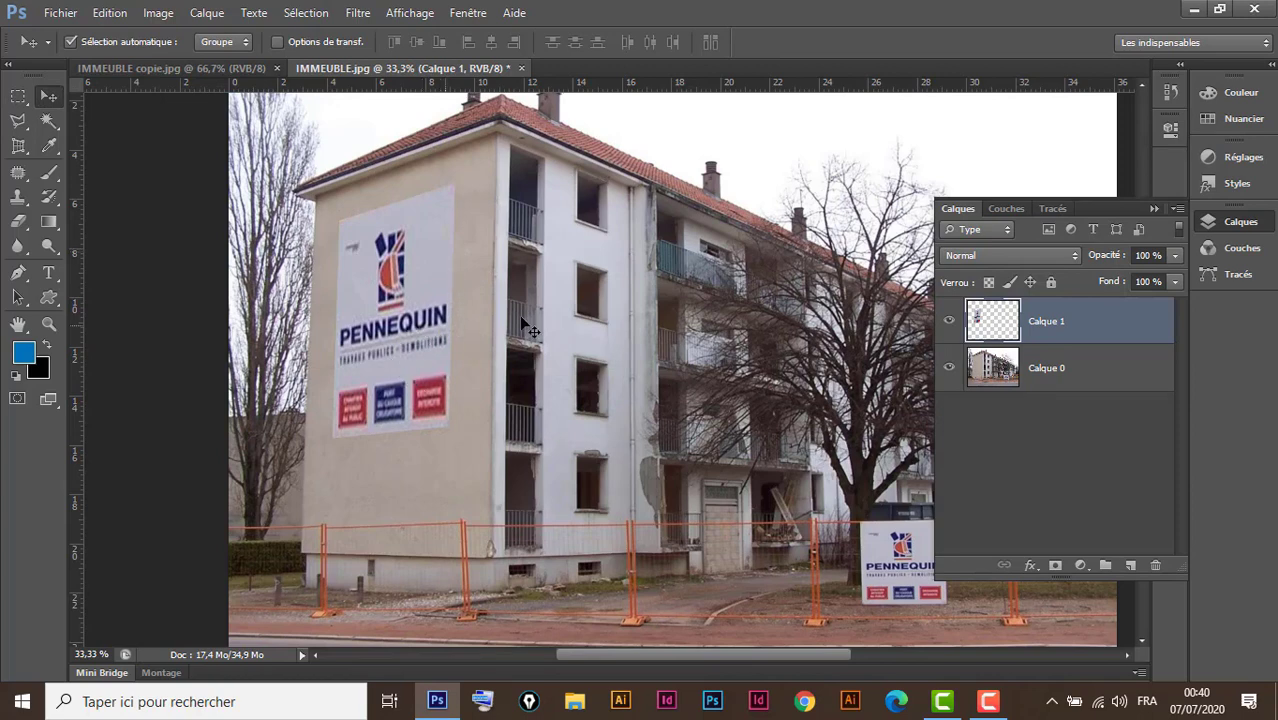
Set Calque 1's blend mode to Obscurcir and erase the stray mark beside the logo
click(1045, 255)
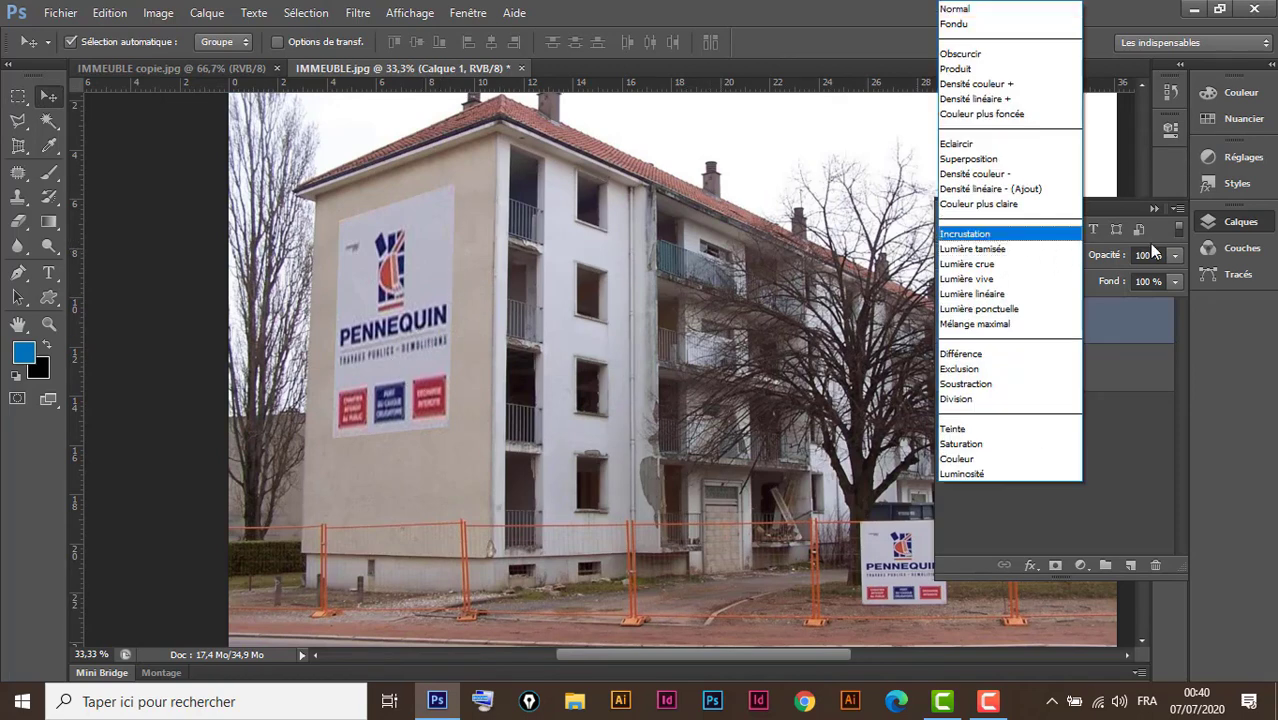
click(996, 55)
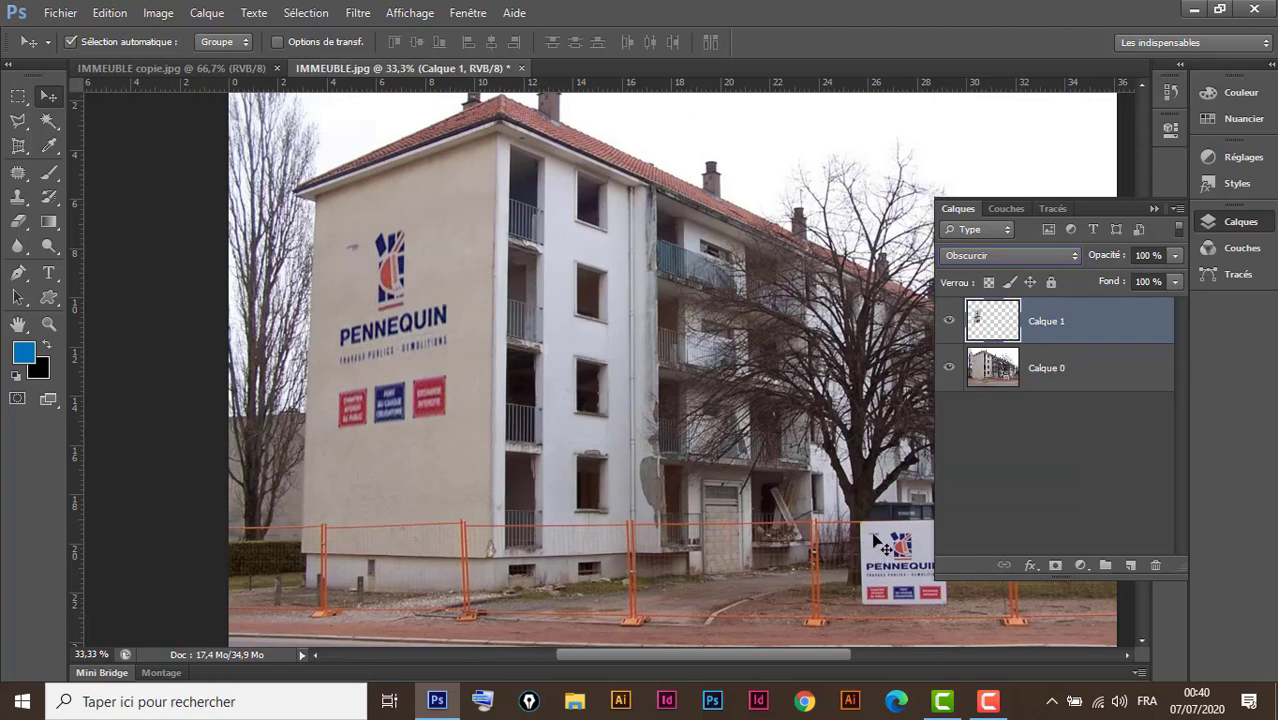
click(18, 221)
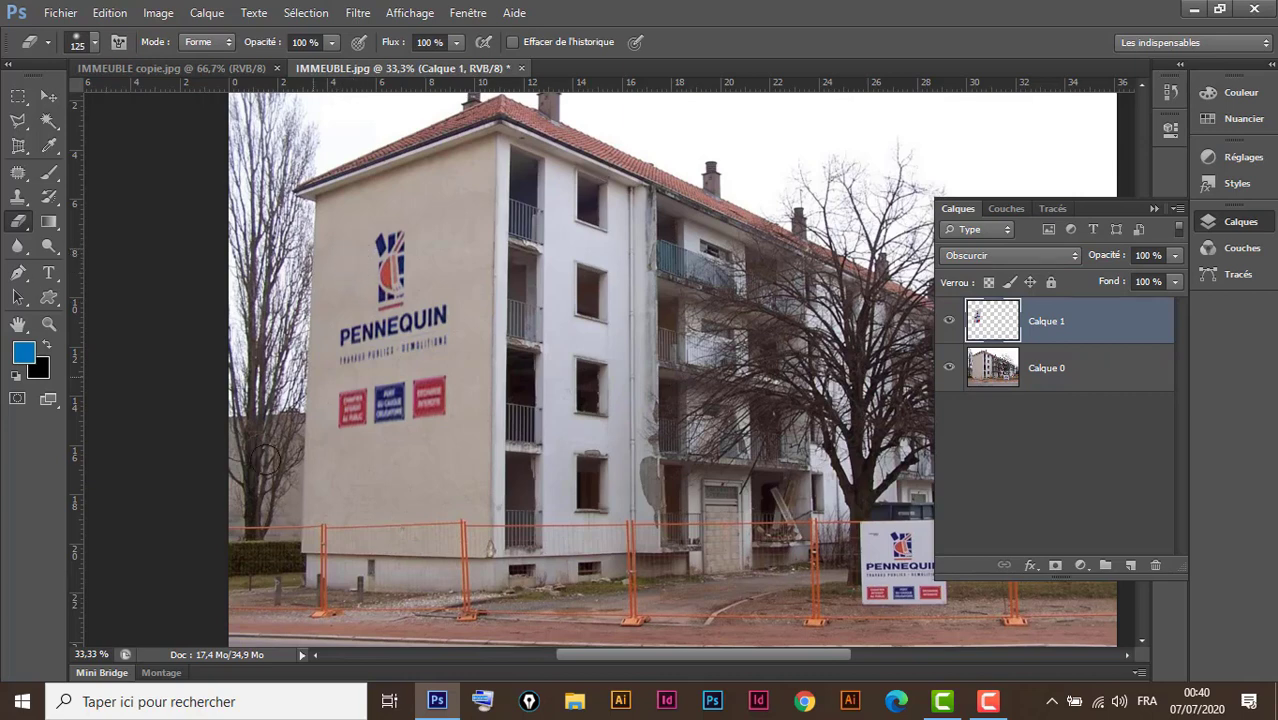
click(49, 97)
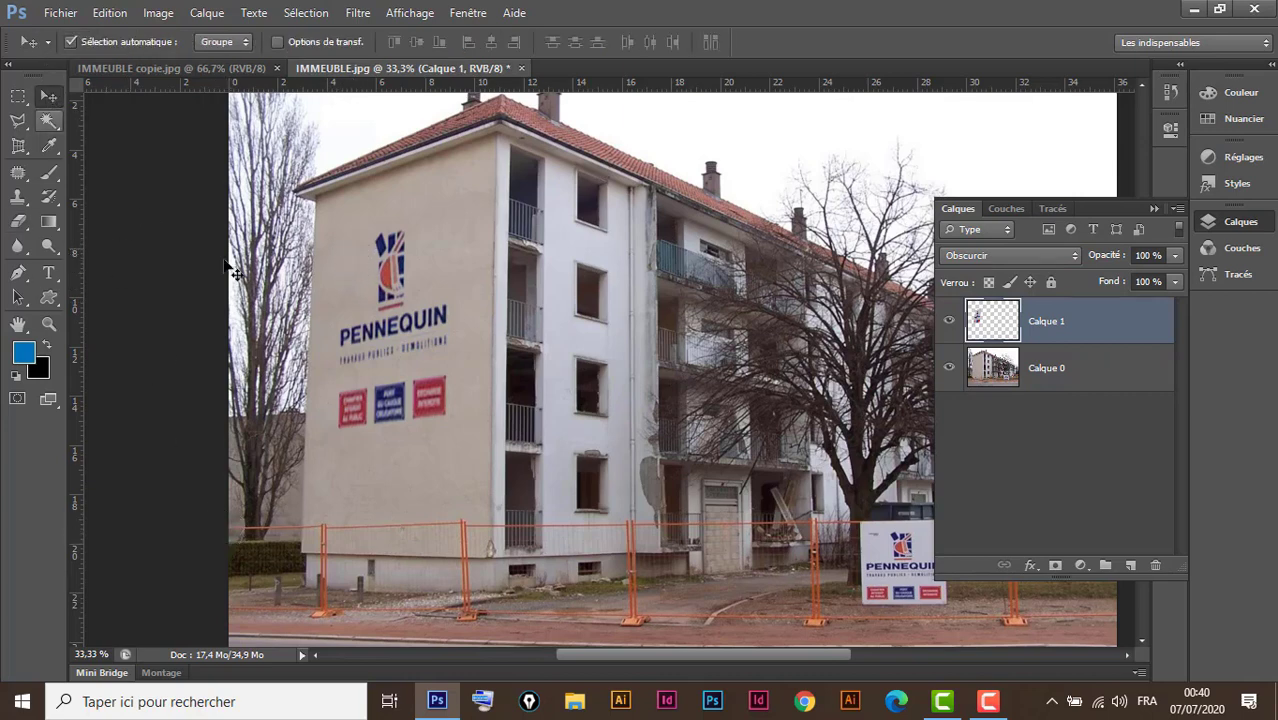